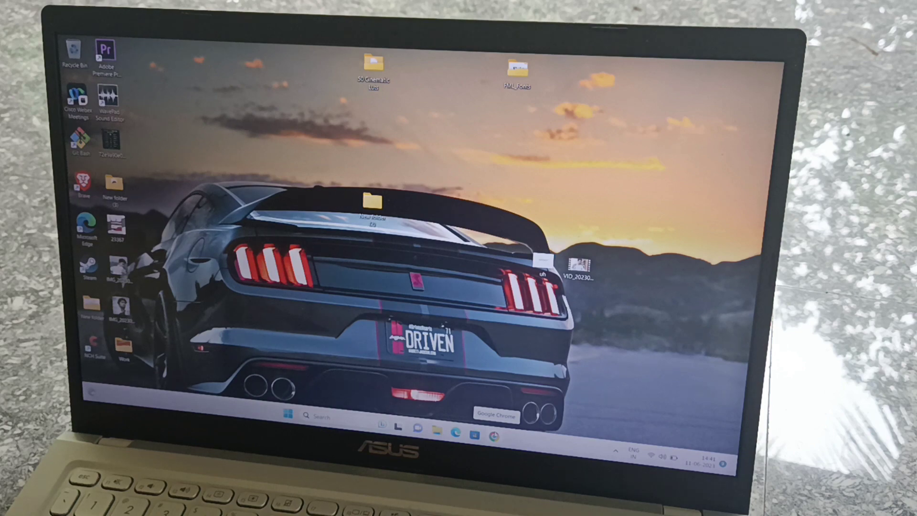
- Open Chrome and search Google for 'fml font pack free download'
click(494, 435)
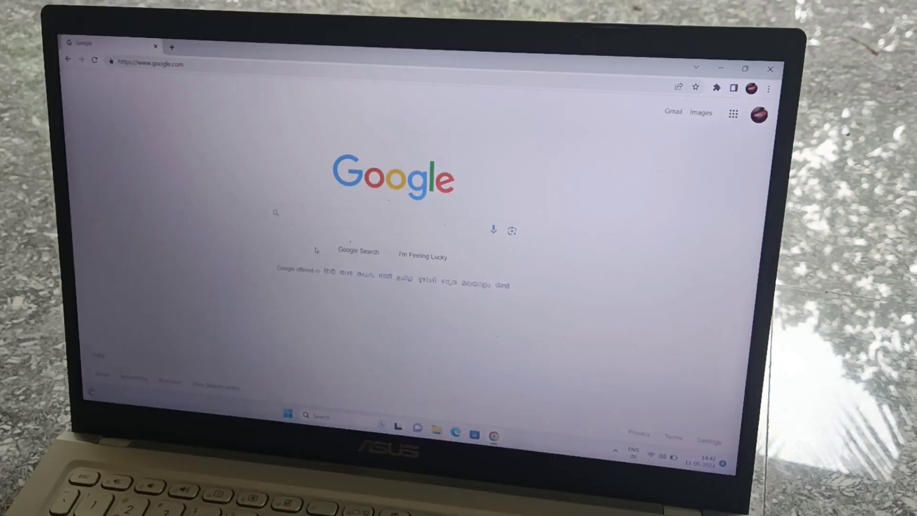
text(fml)
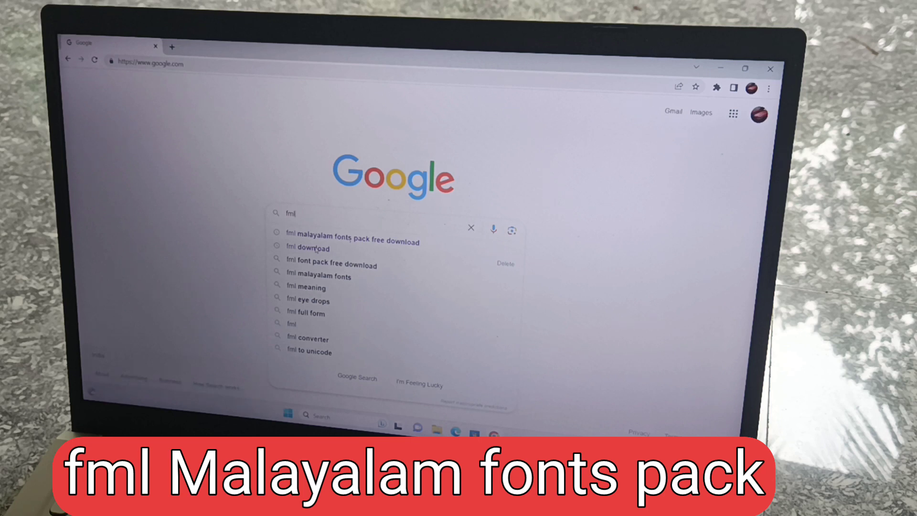
key(Down)
key(Down)
key(Down)
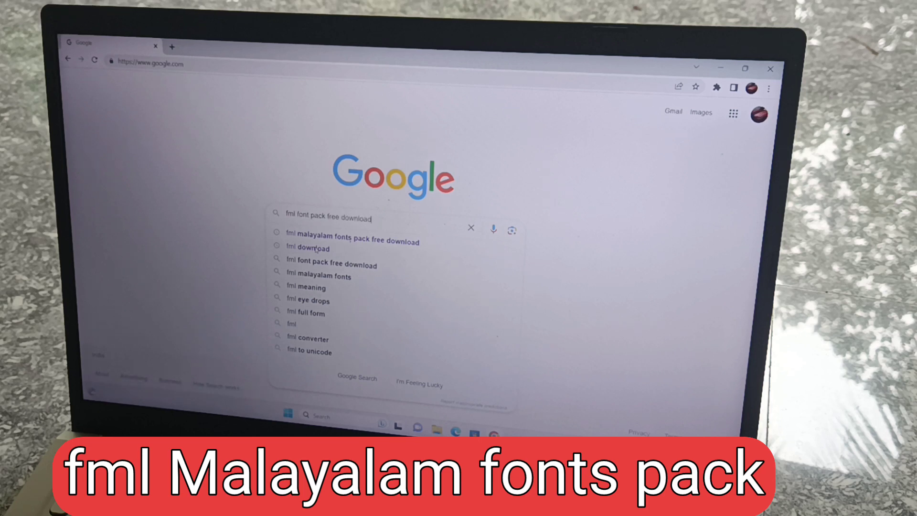
key(Return)
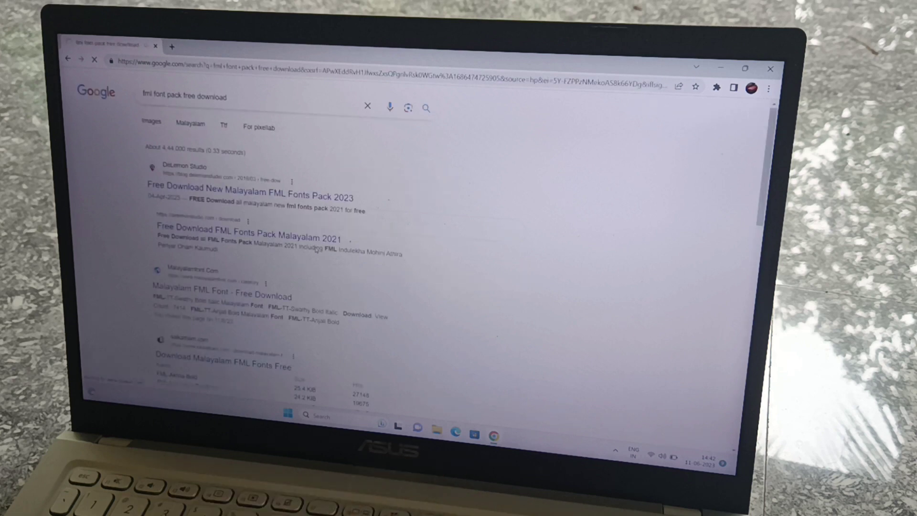
scroll(315, 248, down, 1)
scroll(316, 249, down, 1)
scroll(316, 248, down, 1)
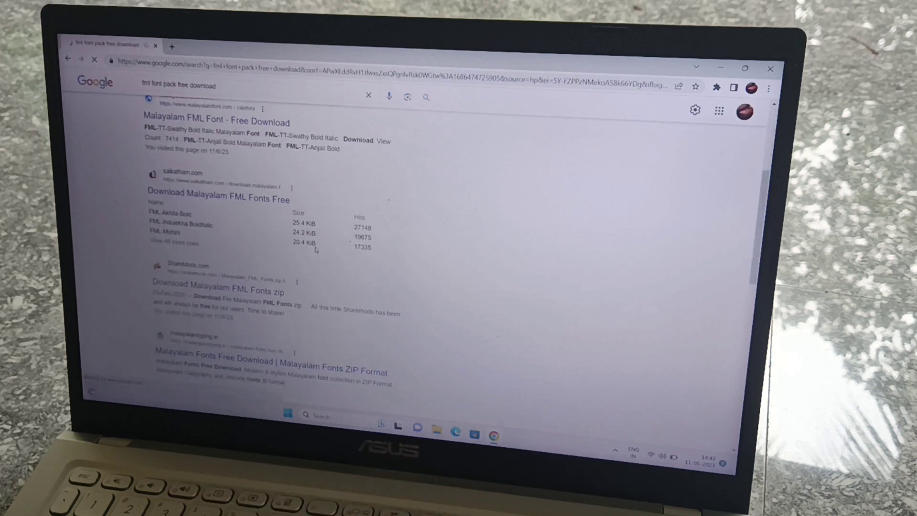
scroll(316, 249, down, 1)
scroll(315, 249, down, 1)
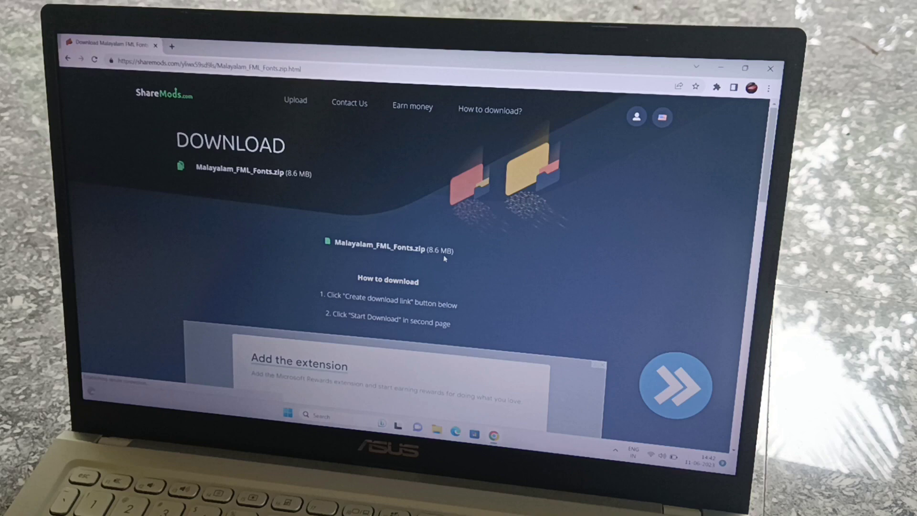
scroll(388, 294, down, 3)
scroll(387, 280, down, 3)
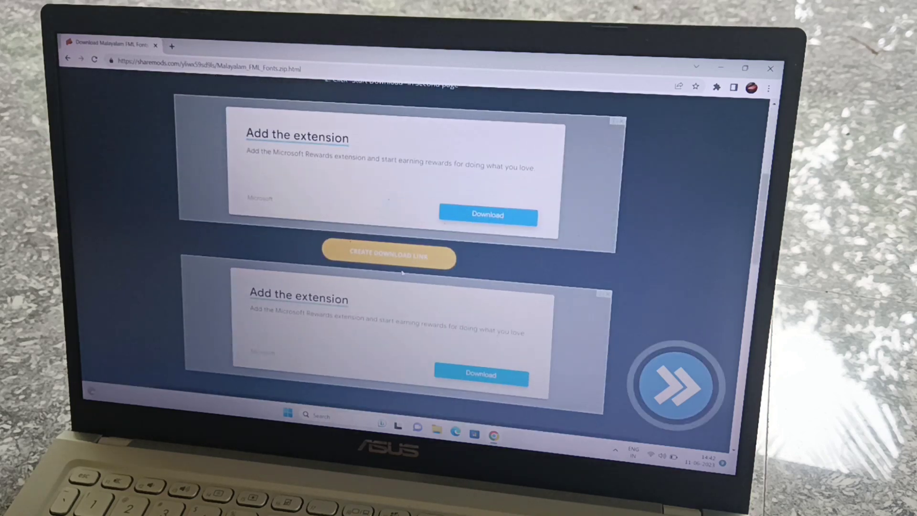
scroll(387, 236, up, 3)
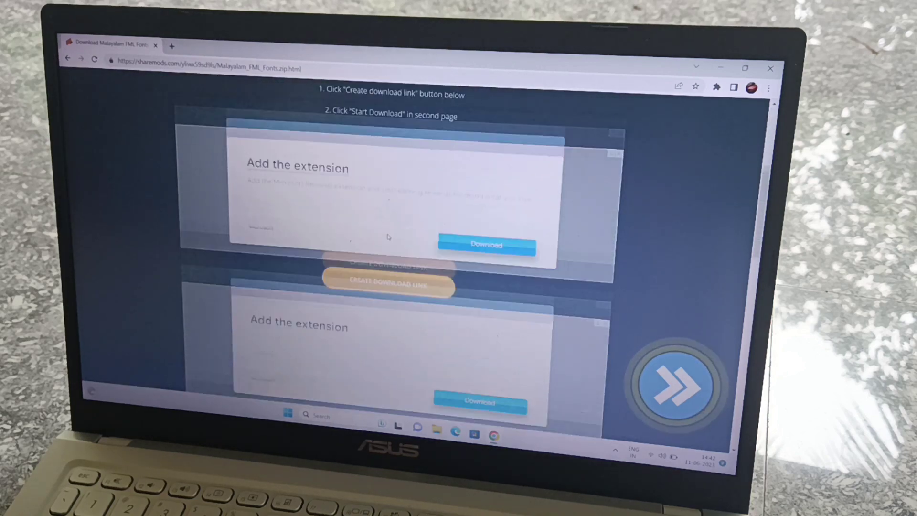
scroll(388, 236, up, 1)
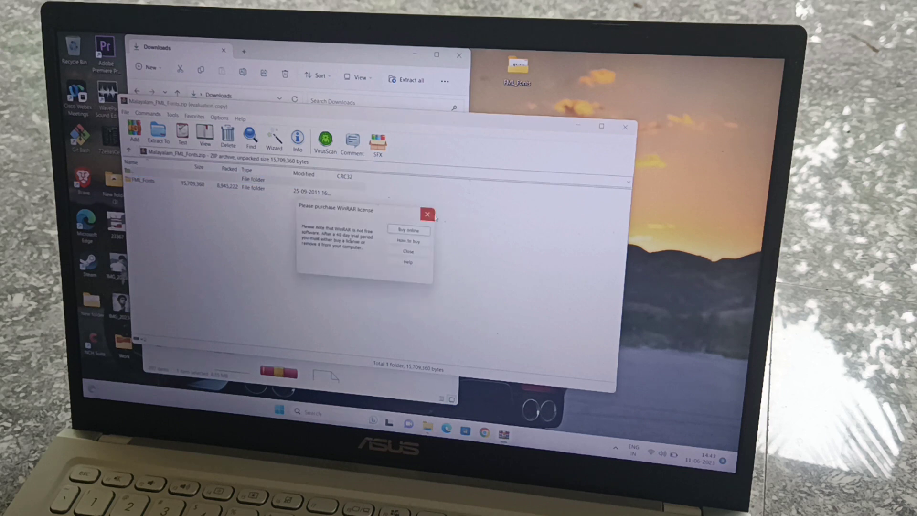
- Dismiss the WinRAR nag and drag FML_Fonts to the desktop, replacing existing files
click(428, 214)
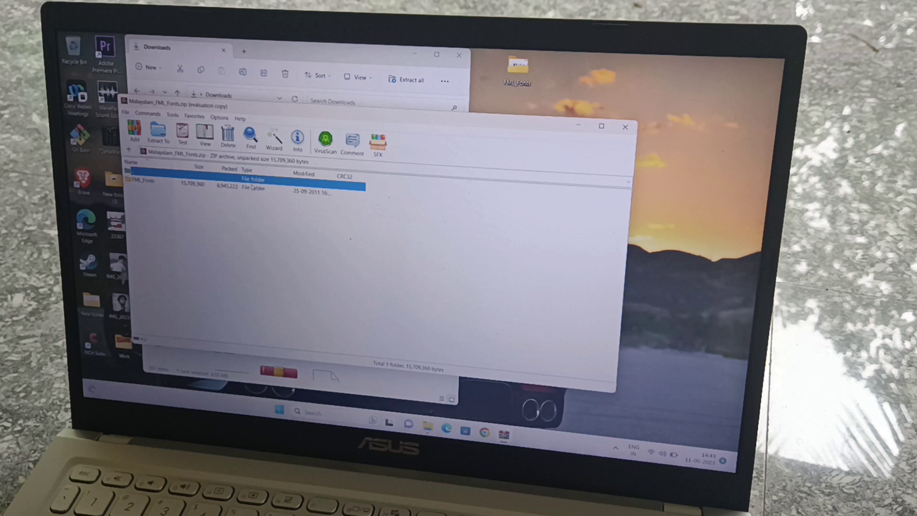
click(164, 182)
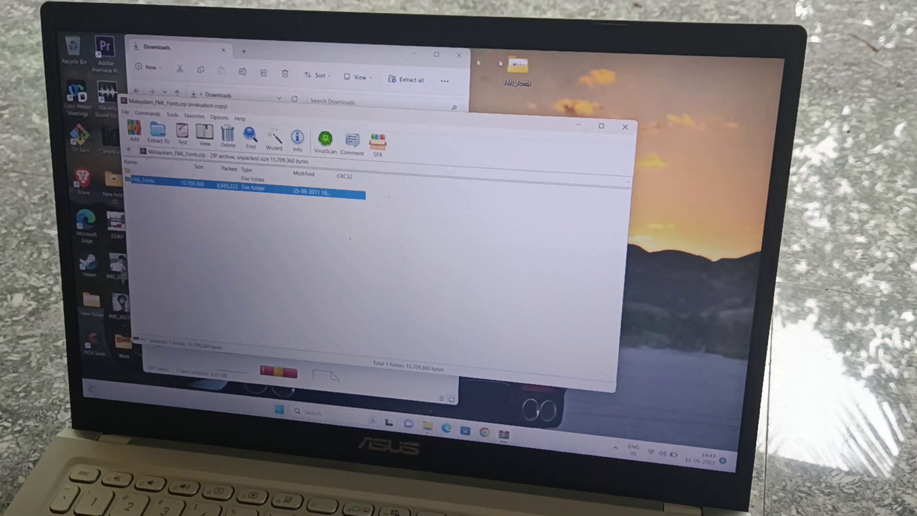
drag(574, 76, 573, 81)
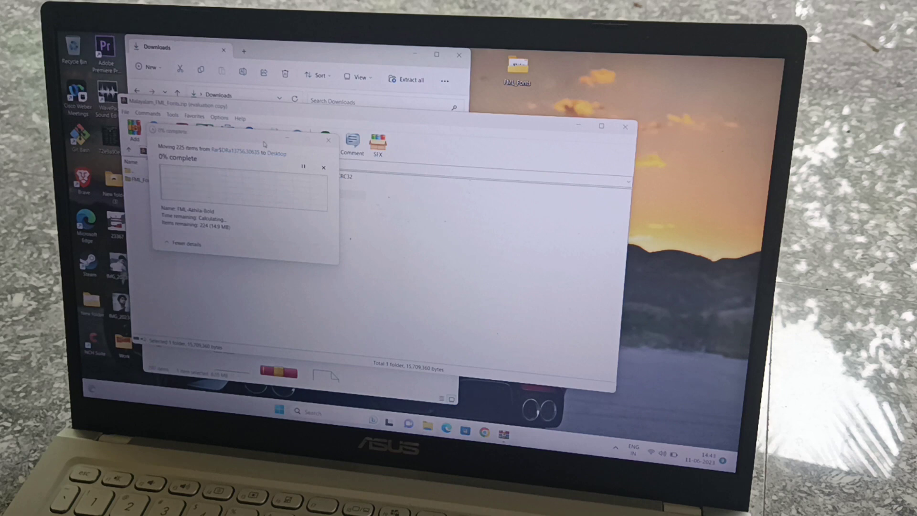
click(327, 141)
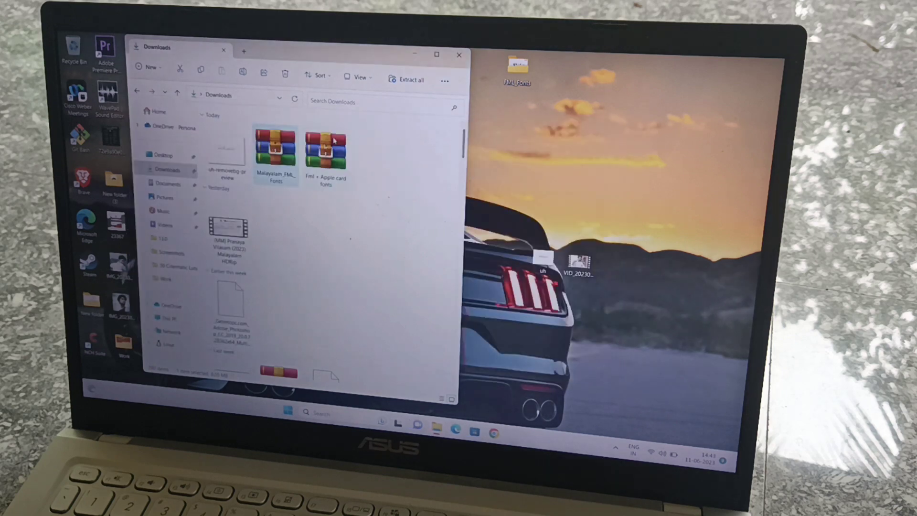
- Open the desktop FML_Fonts folder and select all its TrueType font files
click(459, 55)
double_click(518, 71)
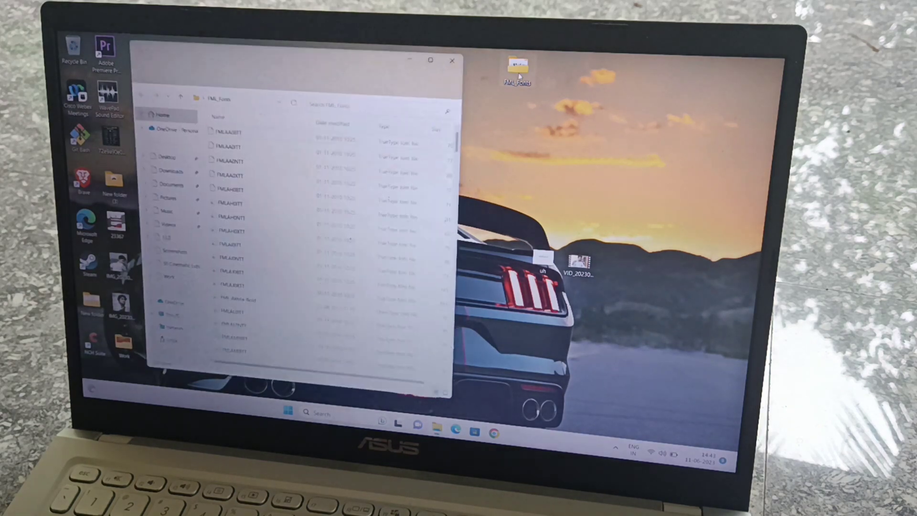
scroll(283, 170, down, 5)
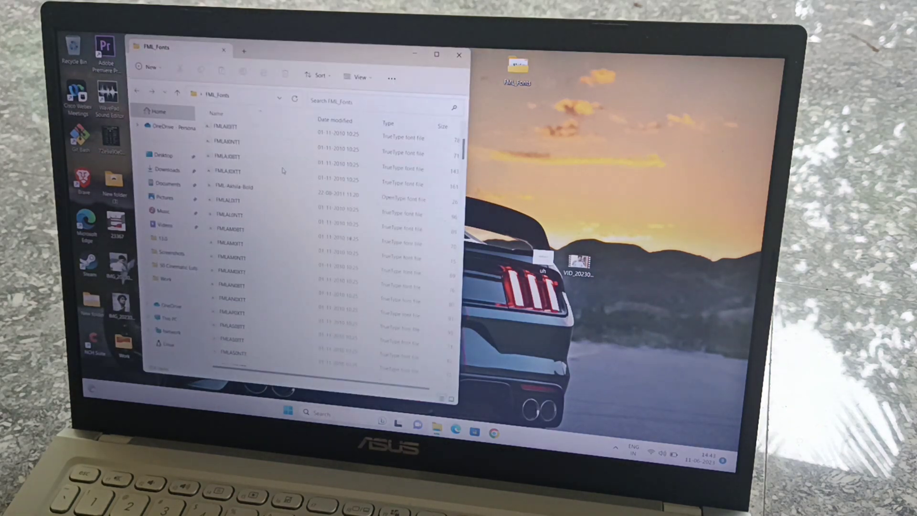
scroll(283, 171, down, 3)
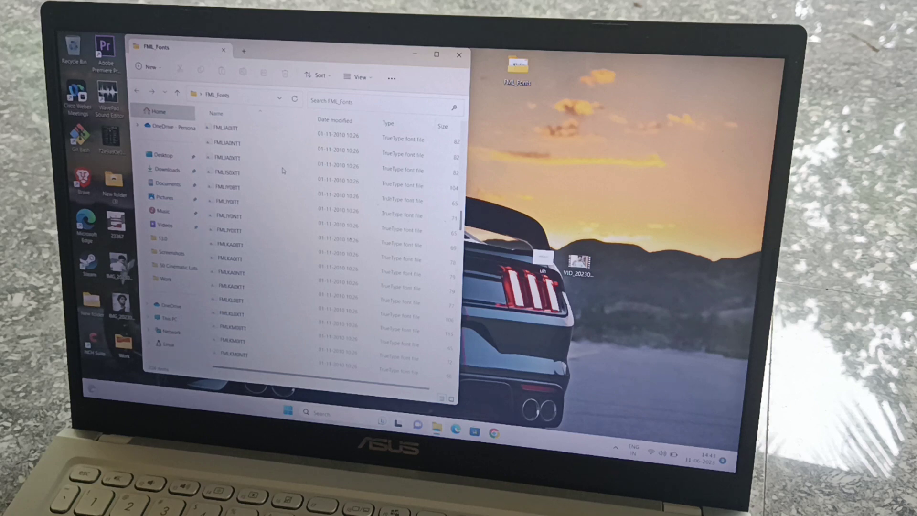
key(ctrl+a)
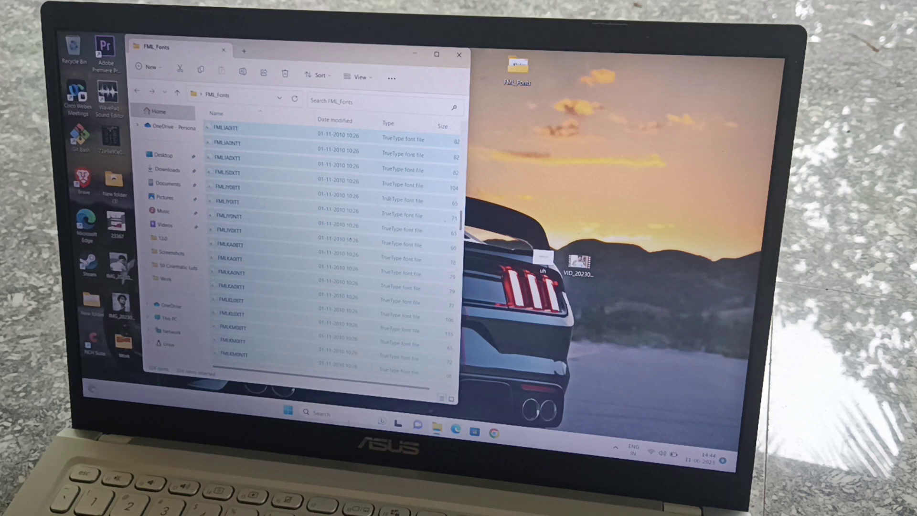
- Search Windows for 'fonts' and open the Fonts Control Panel
click(337, 413)
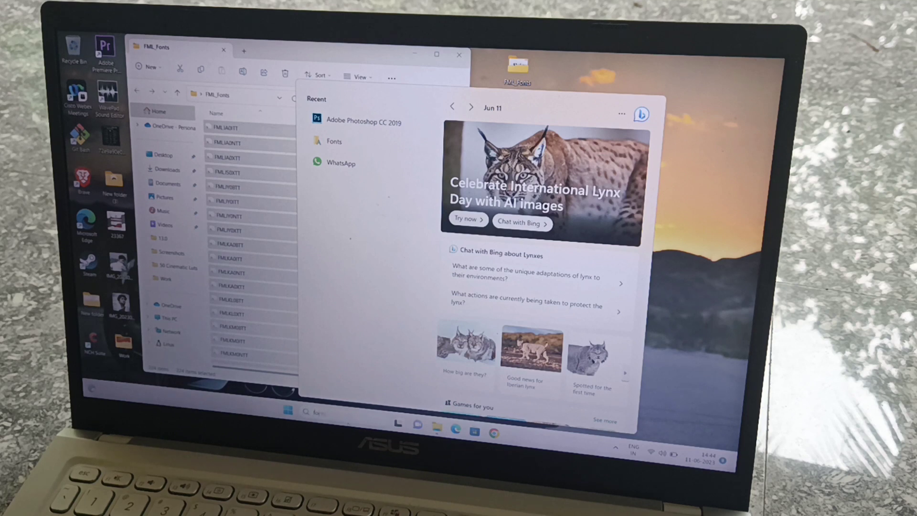
text(fonts)
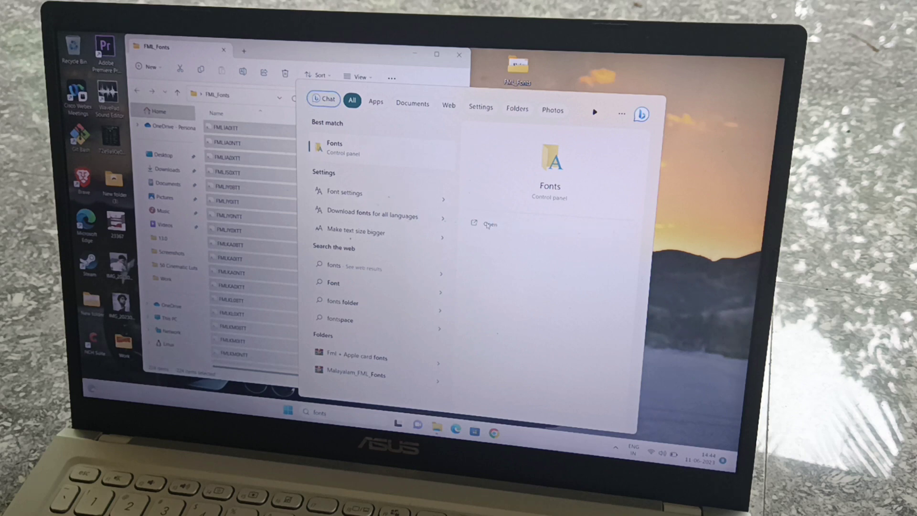
click(488, 225)
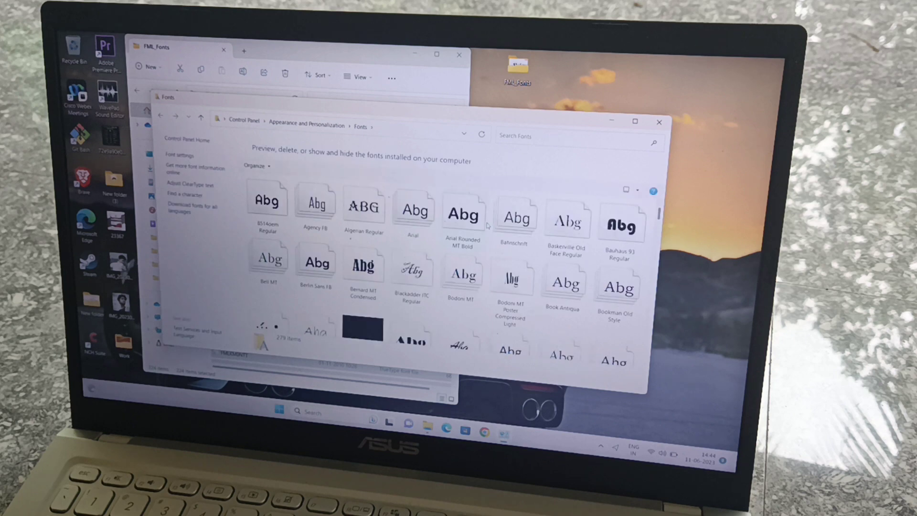
scroll(488, 225, down, 15)
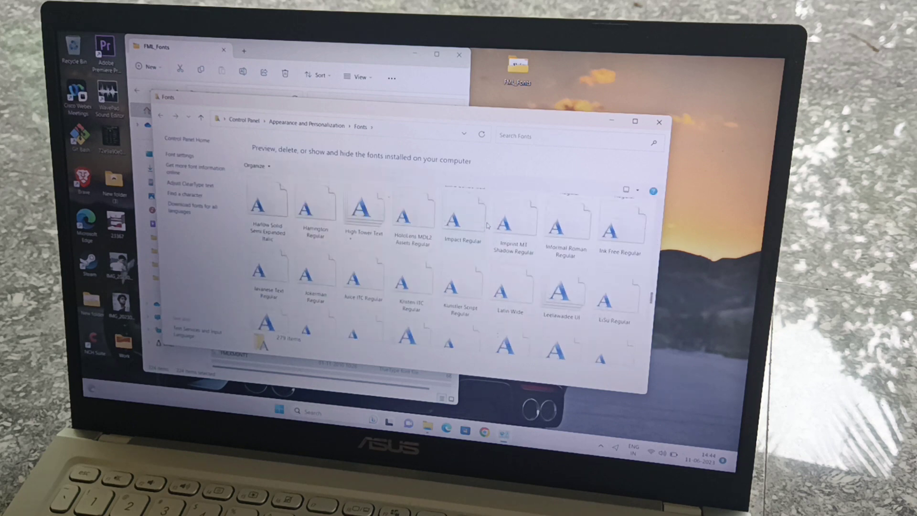
scroll(614, 327, down, 5)
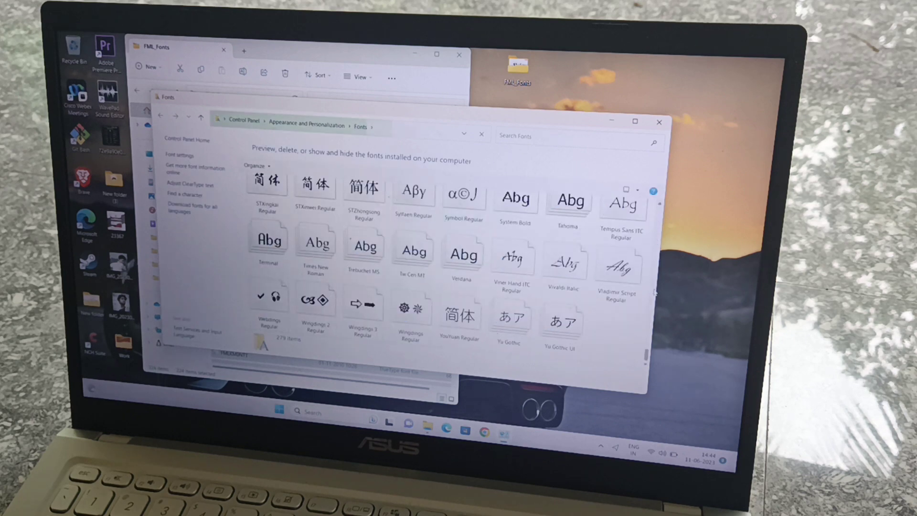
- Browse the installed fonts in Control Panel, then close the Fonts window
right_click(614, 327)
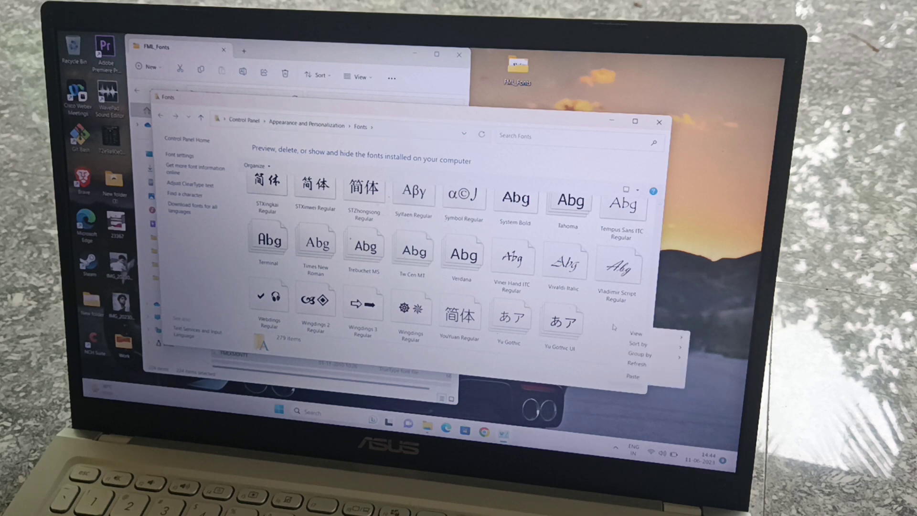
click(691, 278)
scroll(533, 268, up, 2)
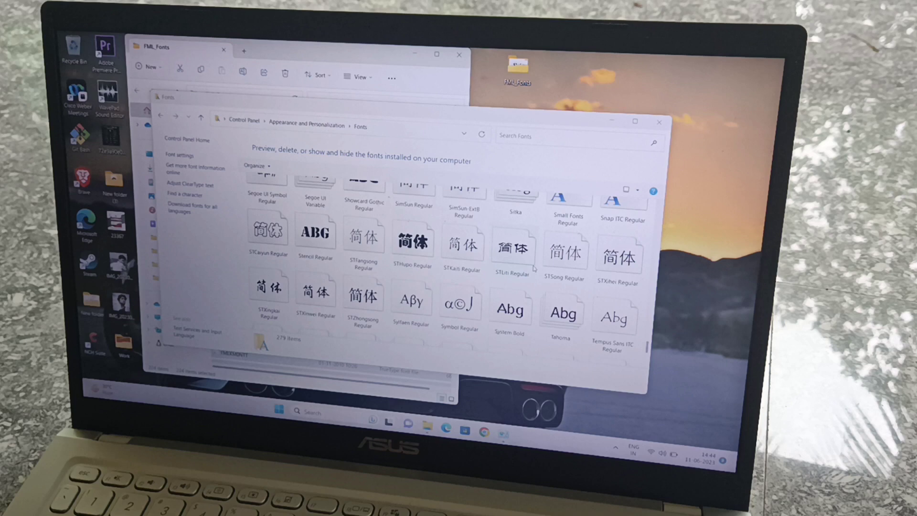
scroll(533, 268, down, 2)
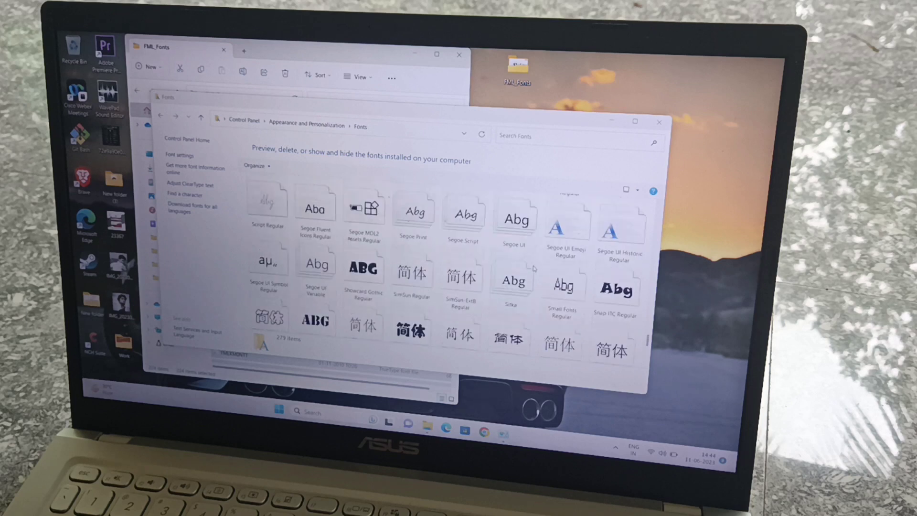
click(659, 123)
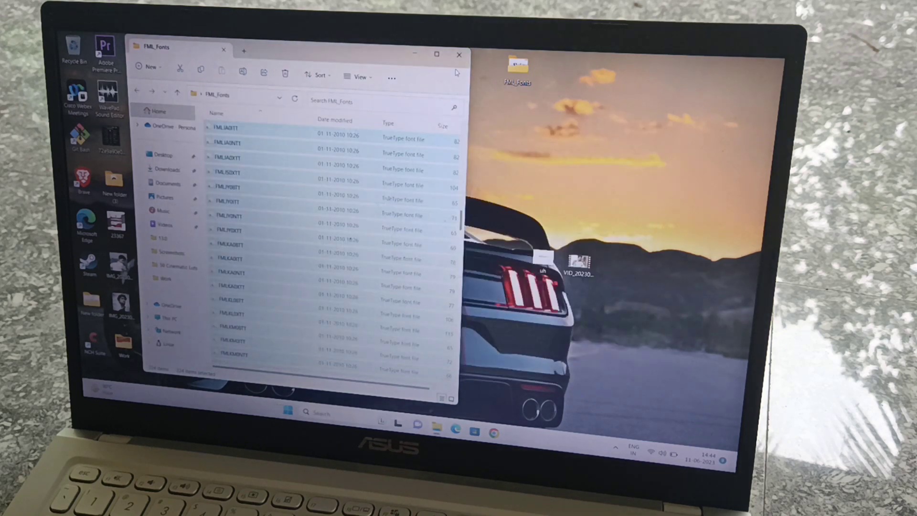
- Launch Photoshop and create a 7 x 5 in, 300 ppi white document
click(459, 55)
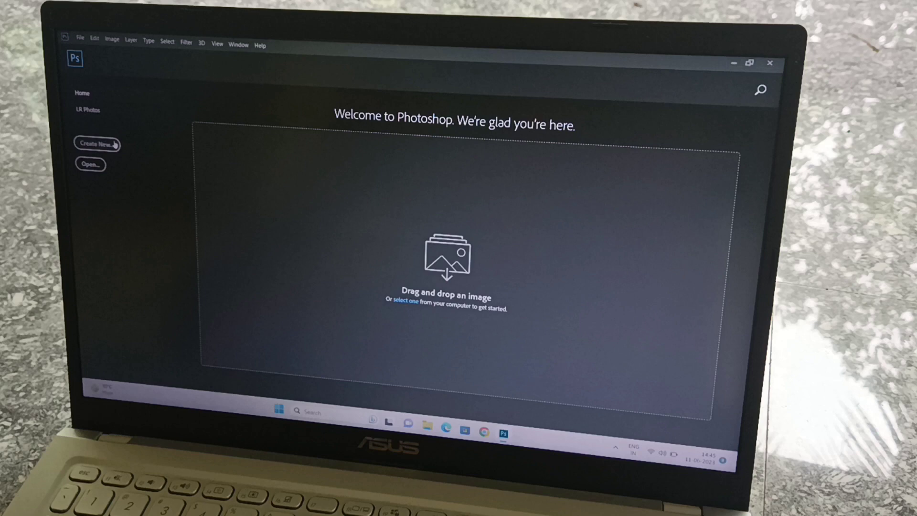
click(112, 146)
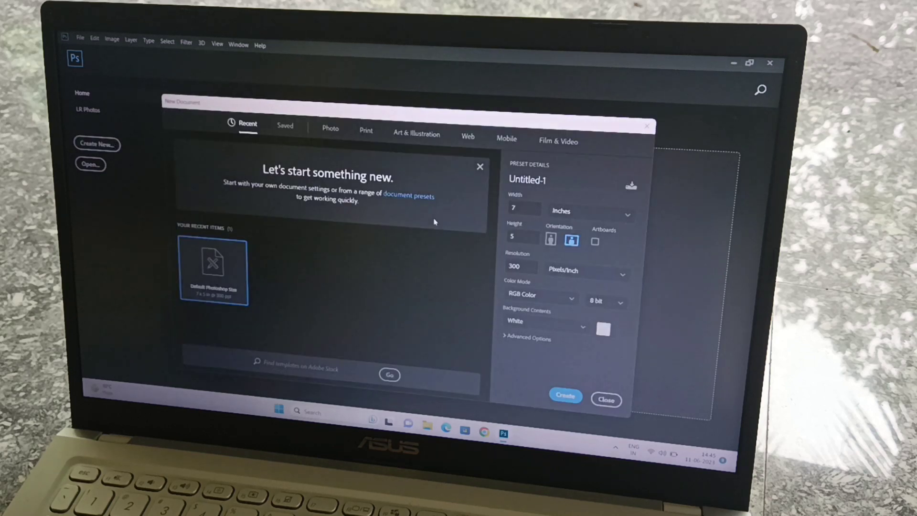
click(566, 396)
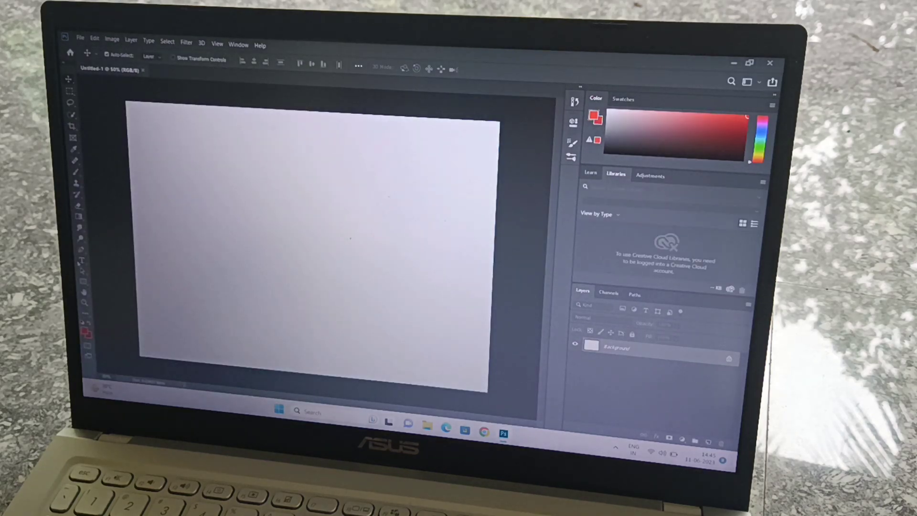
- Draw an empty paragraph text box with the Type tool, then switch to Chrome
key(t)
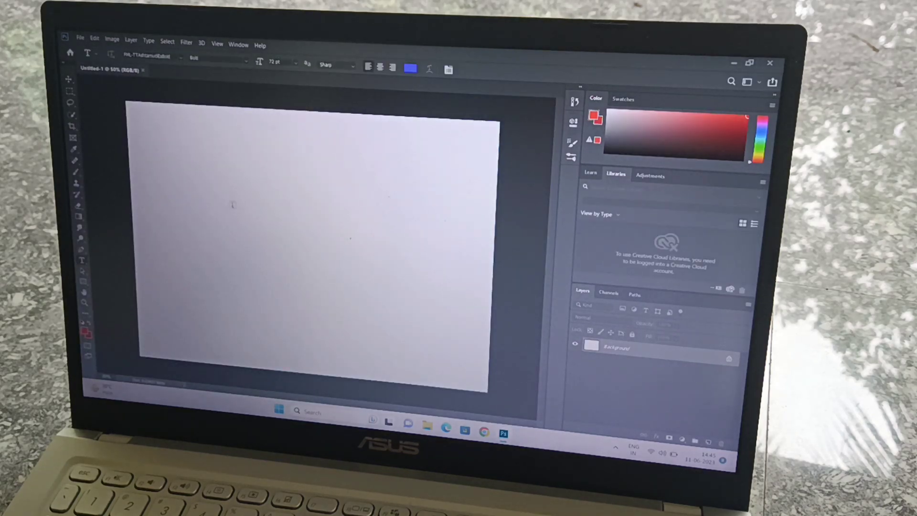
drag(224, 194, 350, 245)
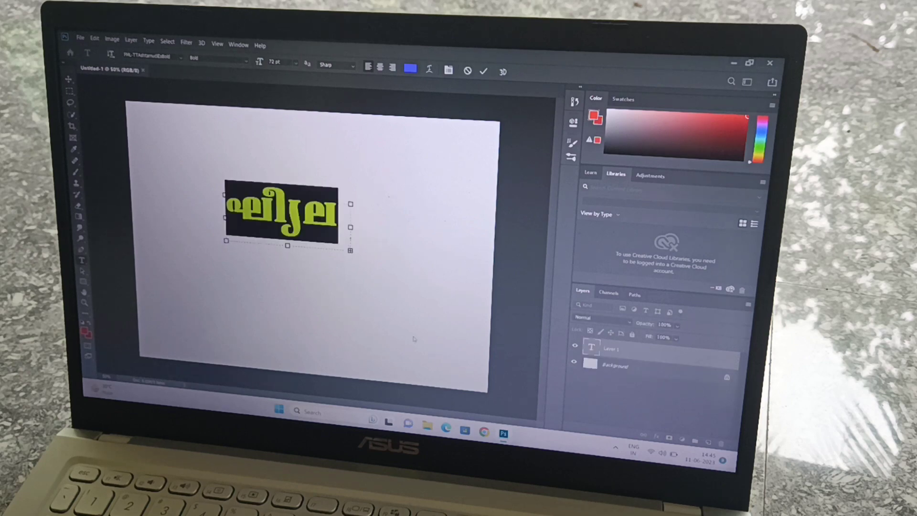
key(BackSpace)
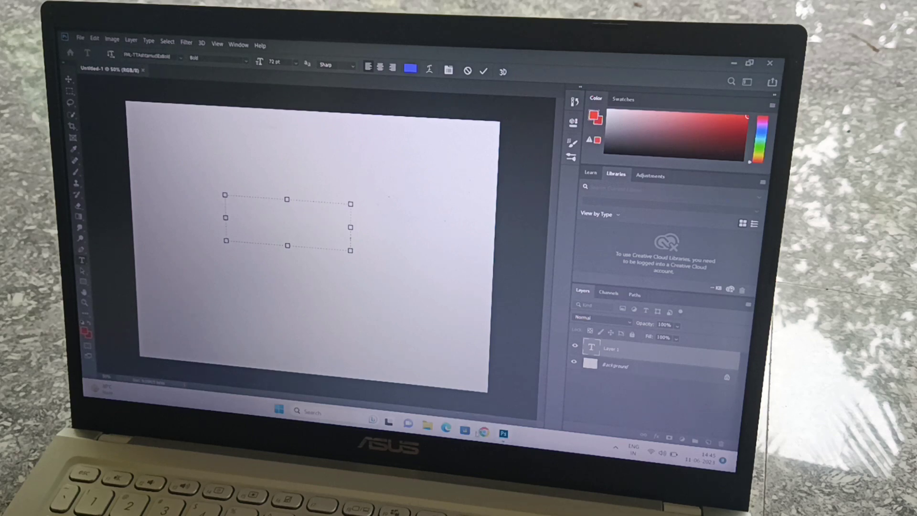
click(485, 433)
text(kuttpencil.in/google/)
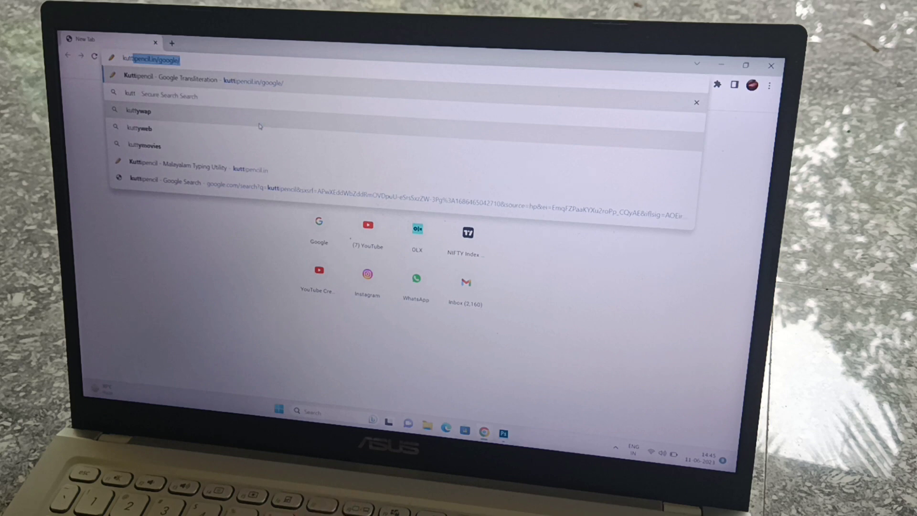
- In kuttipencil.in/google, type 'kidilan' to produce the Malayalam word കിടിലൻ
key(Return)
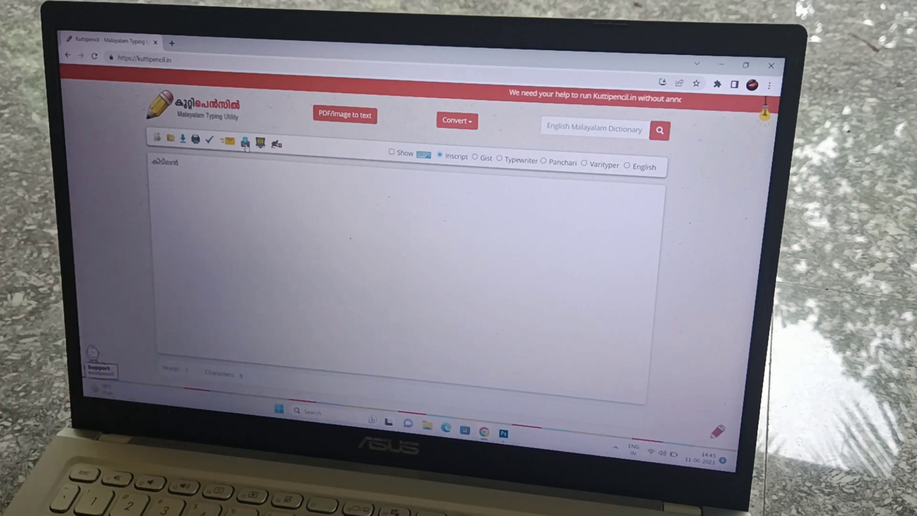
click(244, 143)
click(214, 170)
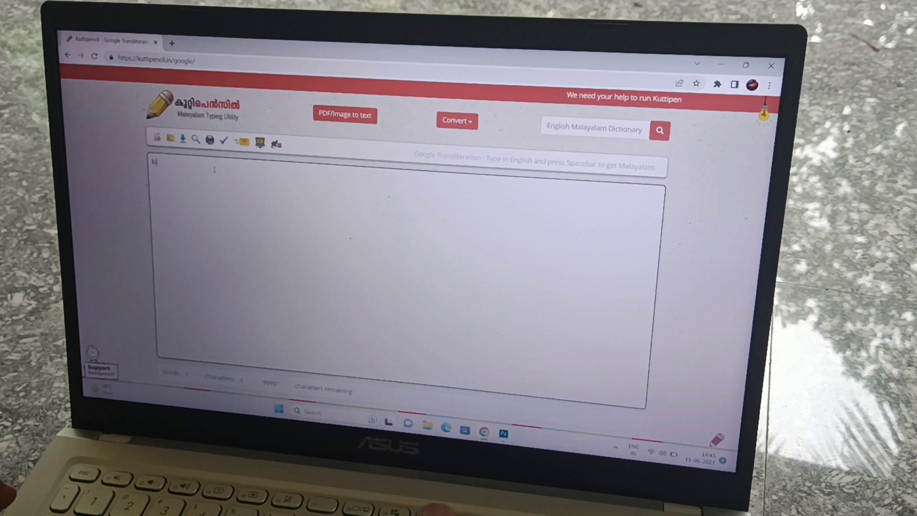
text(kidila)
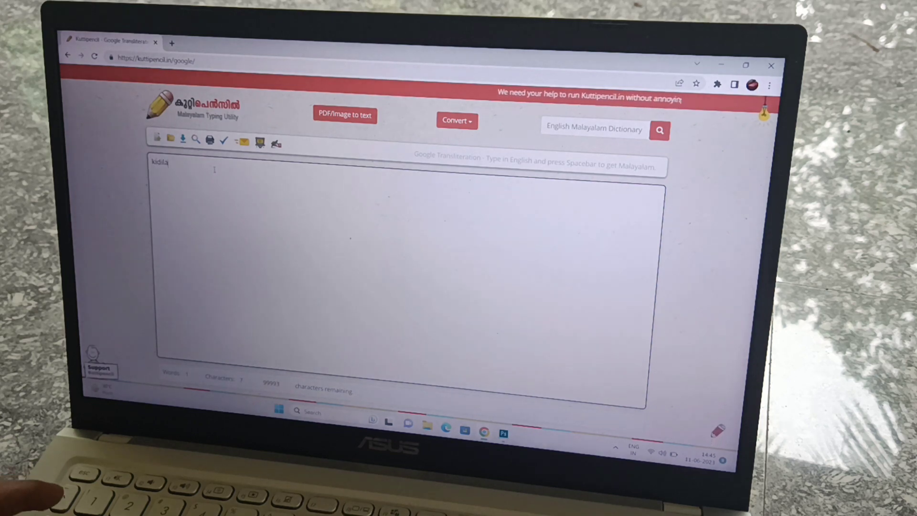
text(n)
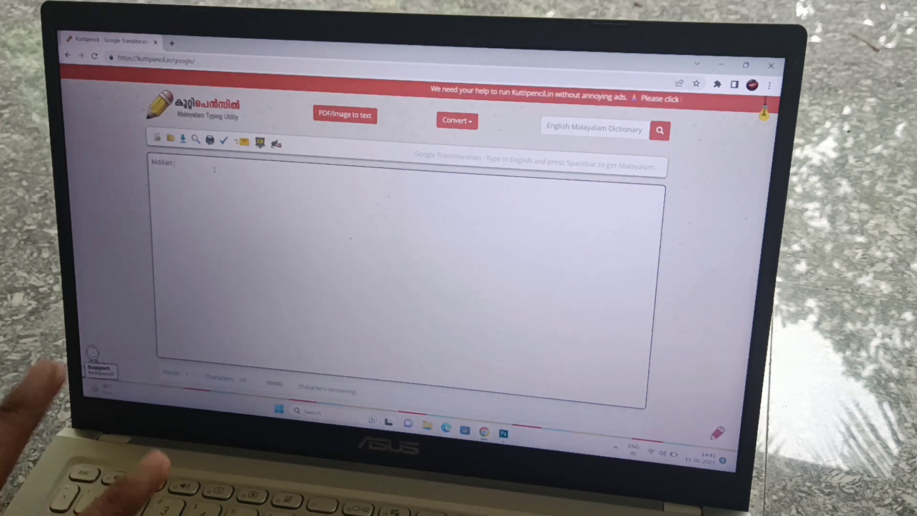
key(space)
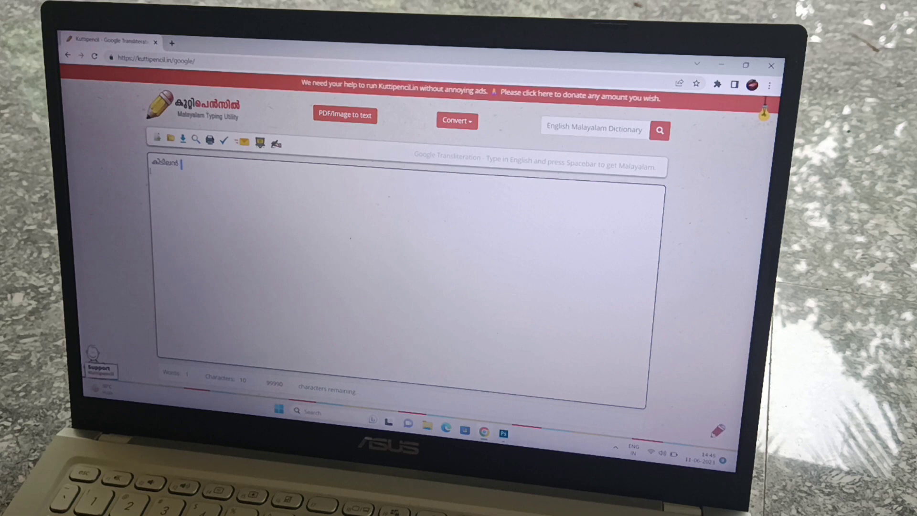
- Convert the whole word to FML Series and copy the converted text
key(ctrl+a)
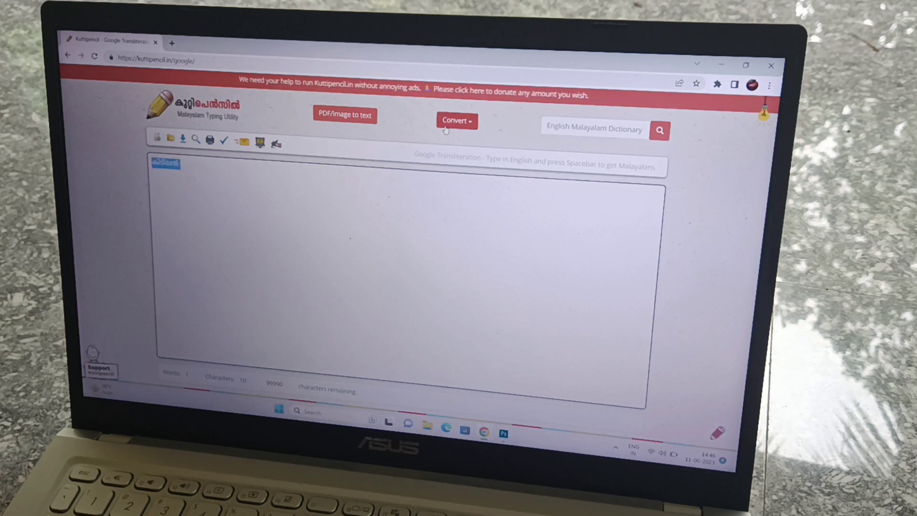
click(444, 131)
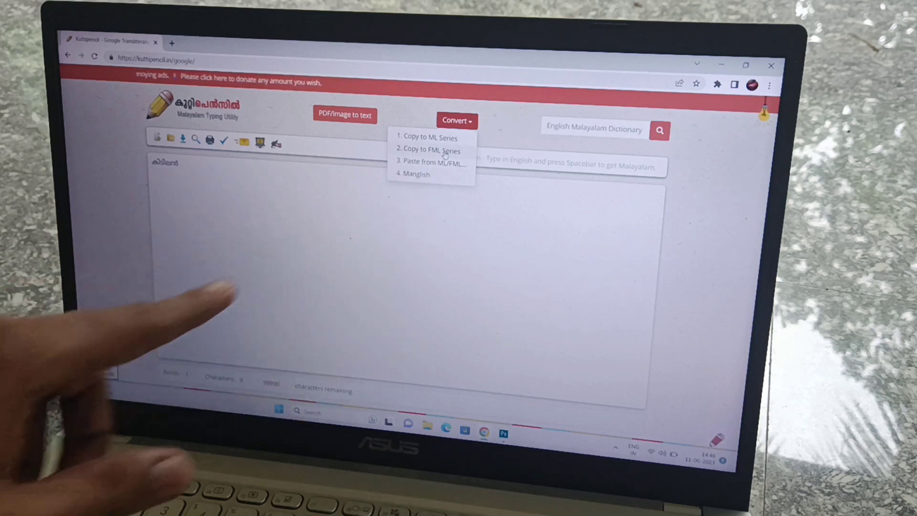
click(445, 152)
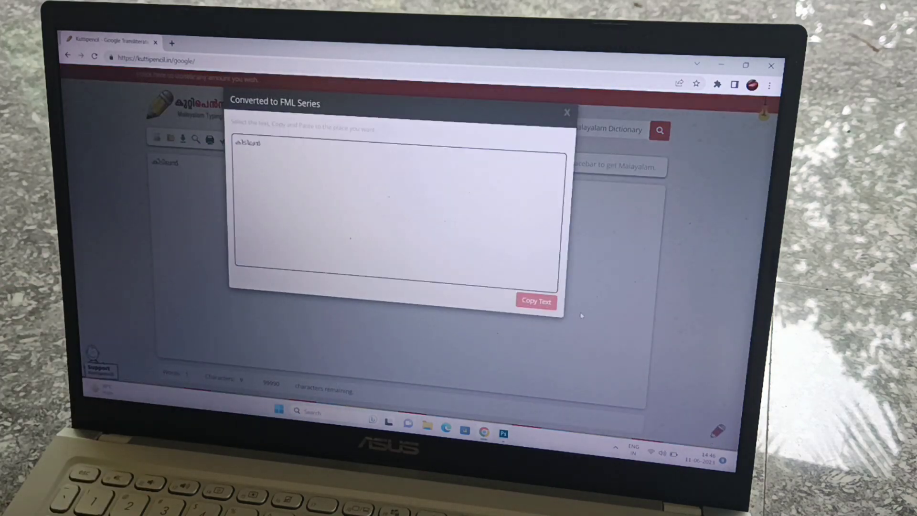
click(538, 304)
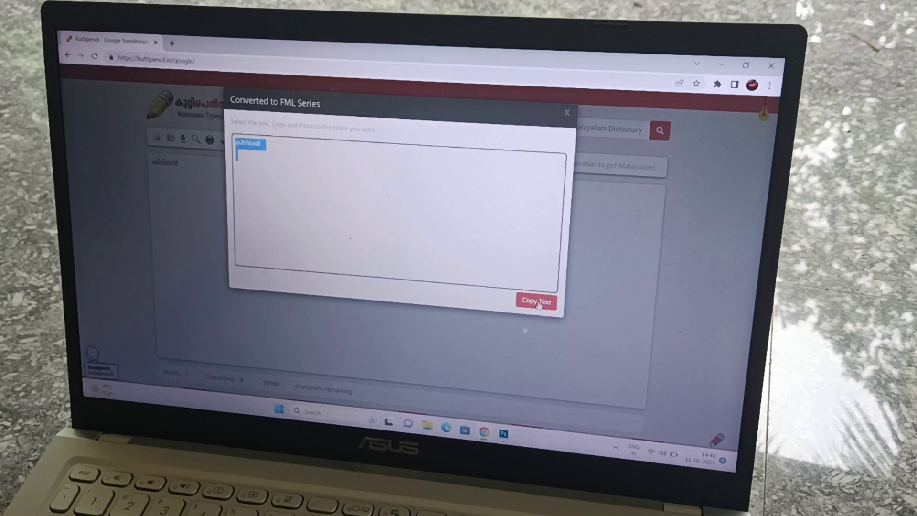
- Back in Photoshop, paste കിടിലൻ into the text box and select it all
click(503, 433)
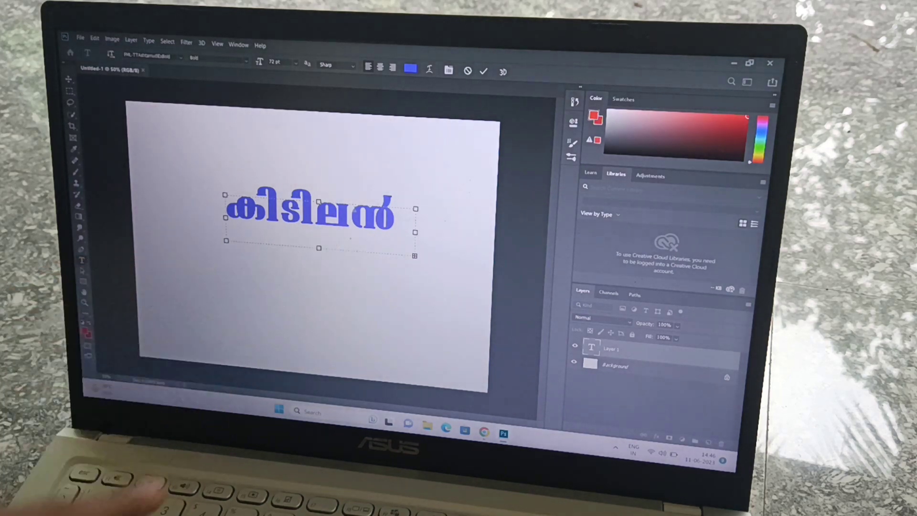
key(ctrl+a)
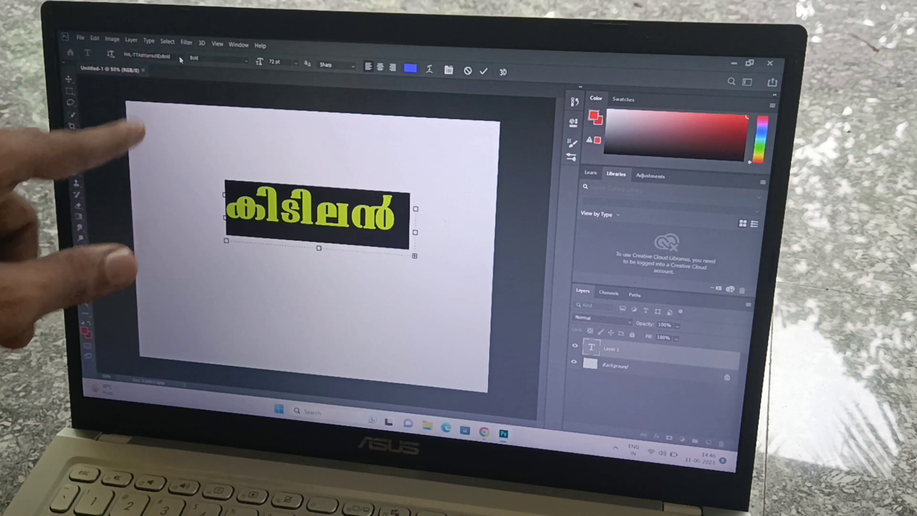
- Preview several FML-TT fonts and apply a bold decorative one to കിടിലൻ
click(180, 59)
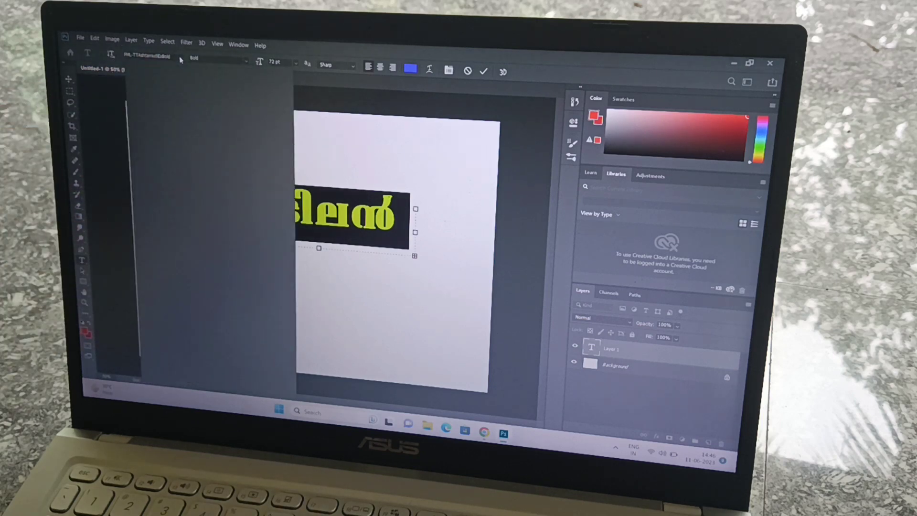
scroll(233, 201, down, 2)
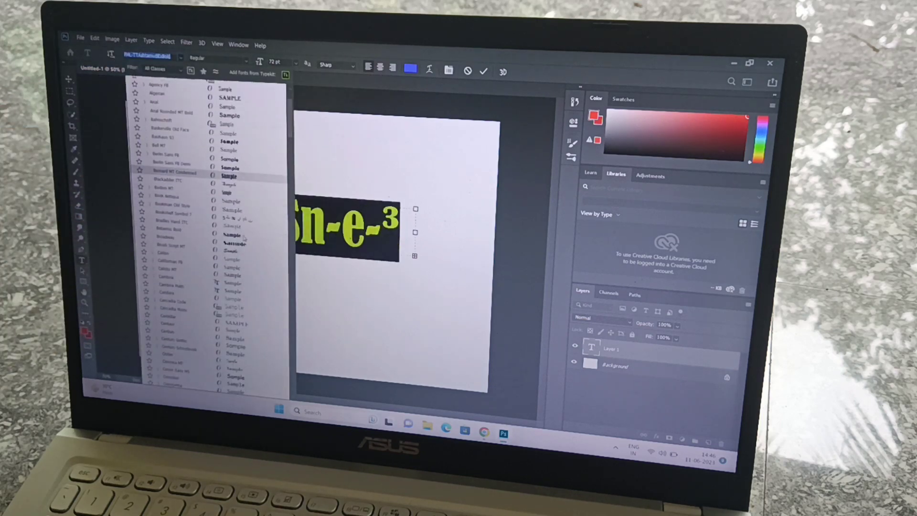
scroll(236, 215, down, 2)
scroll(242, 233, down, 2)
scroll(243, 239, down, 3)
scroll(243, 238, down, 3)
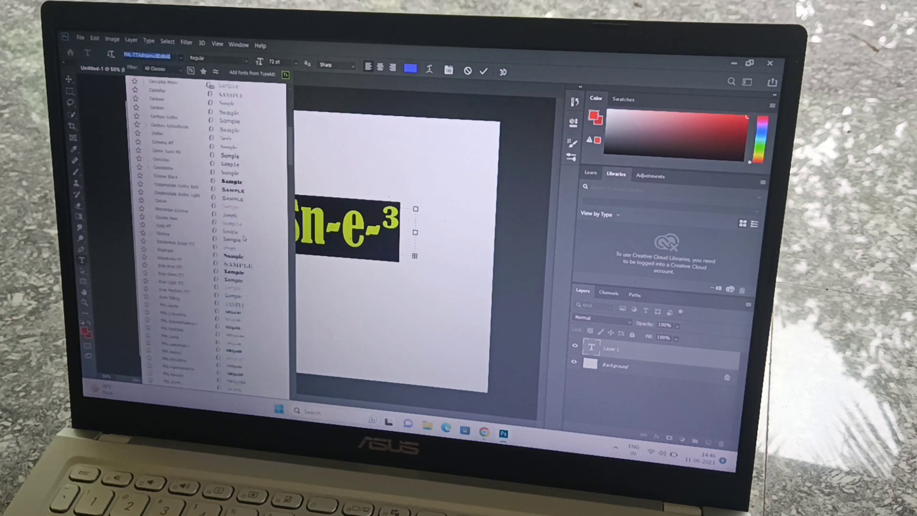
scroll(244, 239, down, 3)
scroll(244, 238, down, 3)
scroll(243, 238, down, 3)
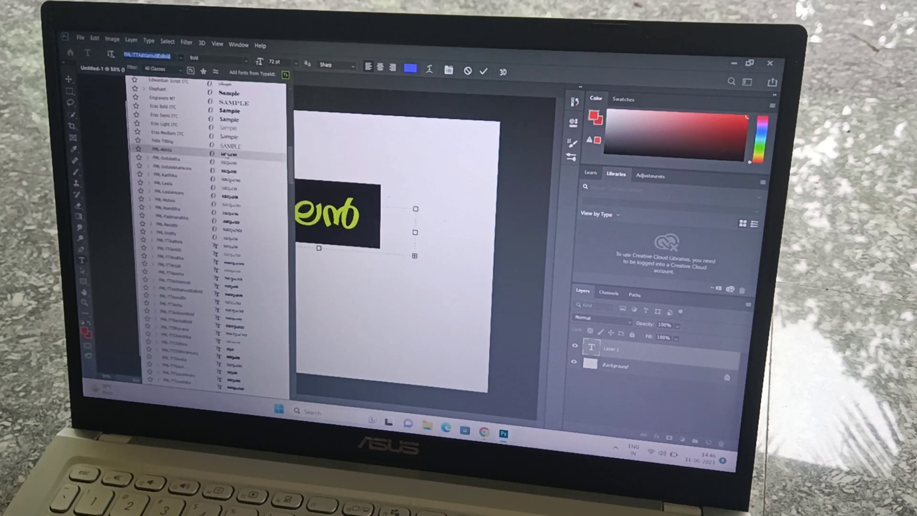
click(390, 277)
click(179, 56)
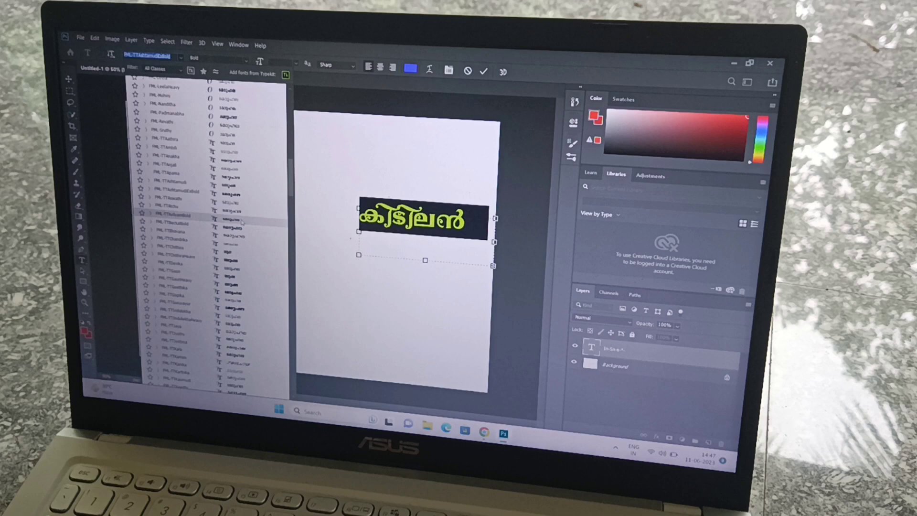
click(244, 232)
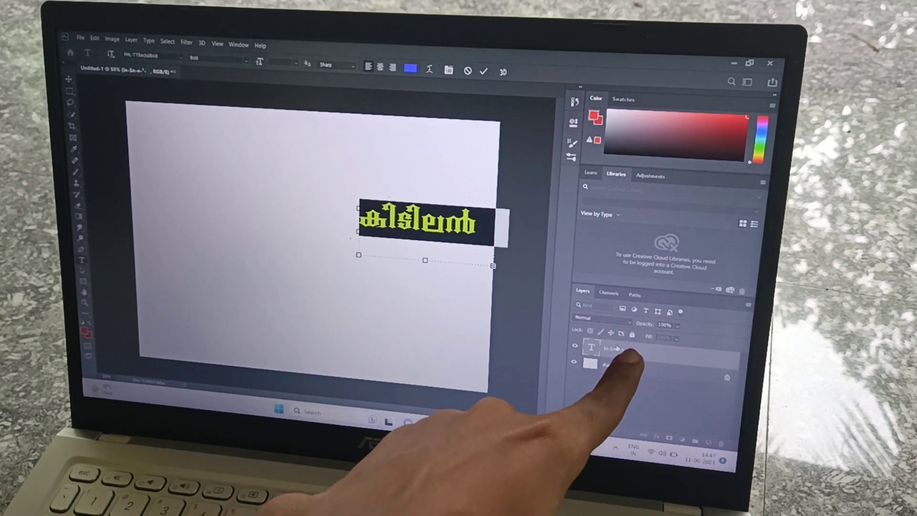
- Commit the text and give കിടിലൻ a preset layer style with teal fill and dark stroke
key(Escape)
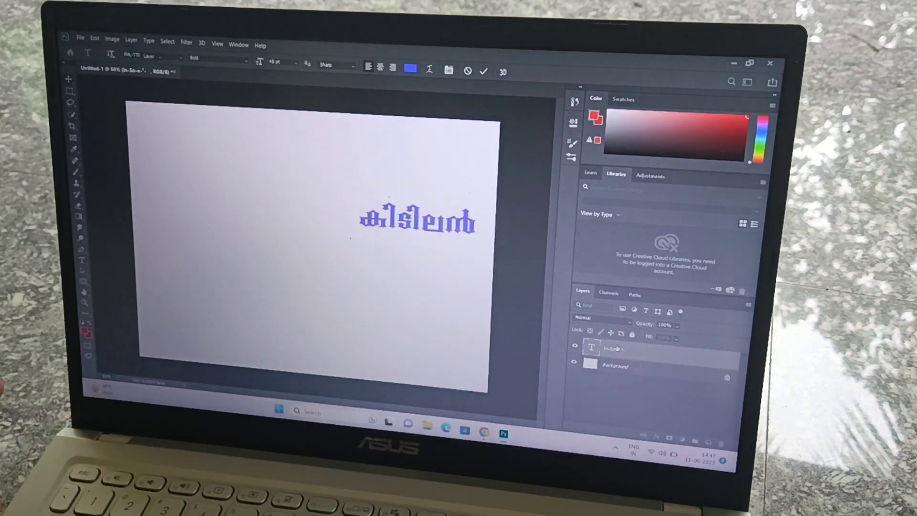
double_click(662, 357)
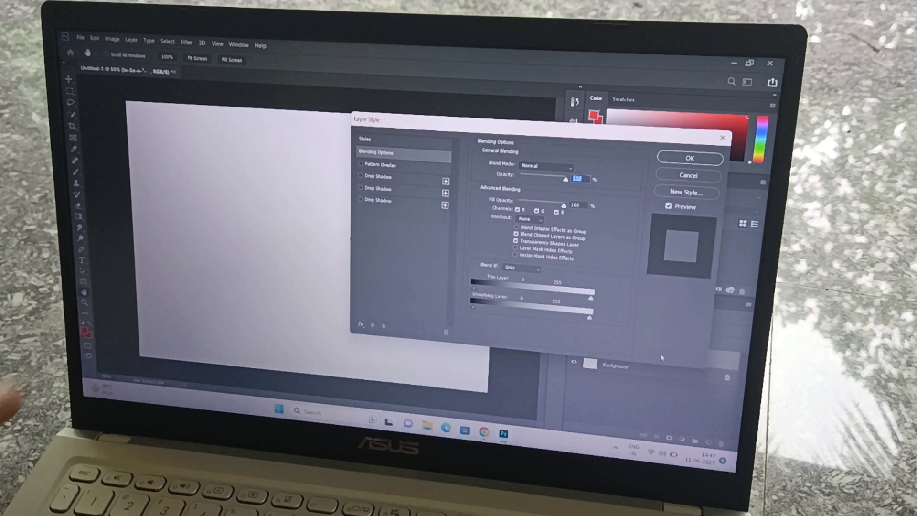
mouse_move(599, 134)
mouse_down()
mouse_move(339, 86)
mouse_move(464, 244)
mouse_up()
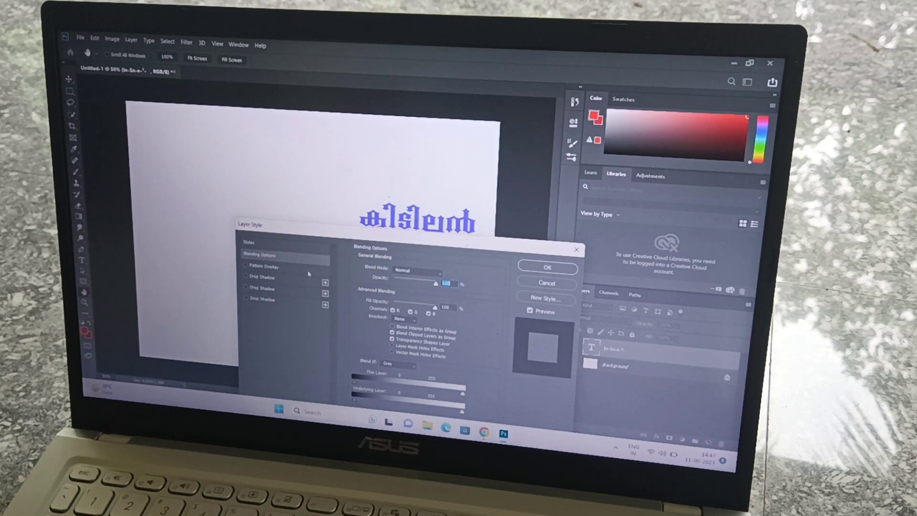
click(250, 249)
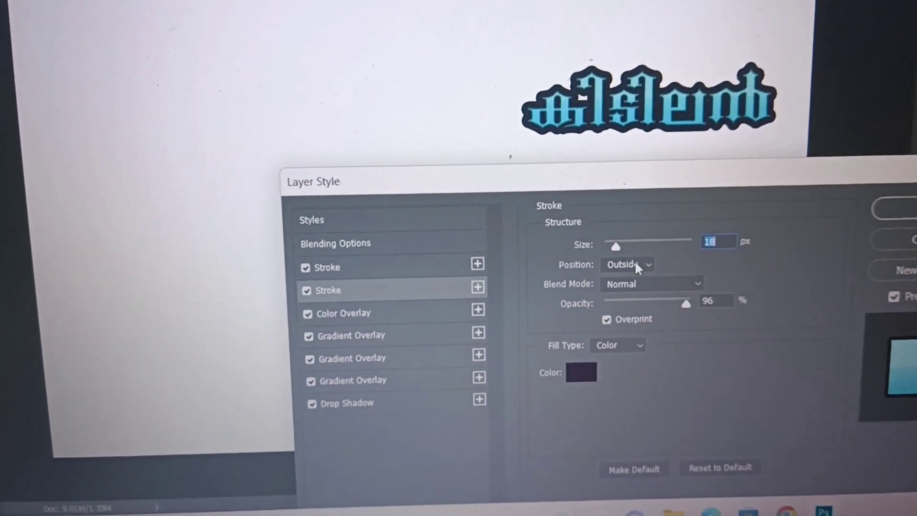
- Make the outside stroke 13 px and bright yellow
click(634, 254)
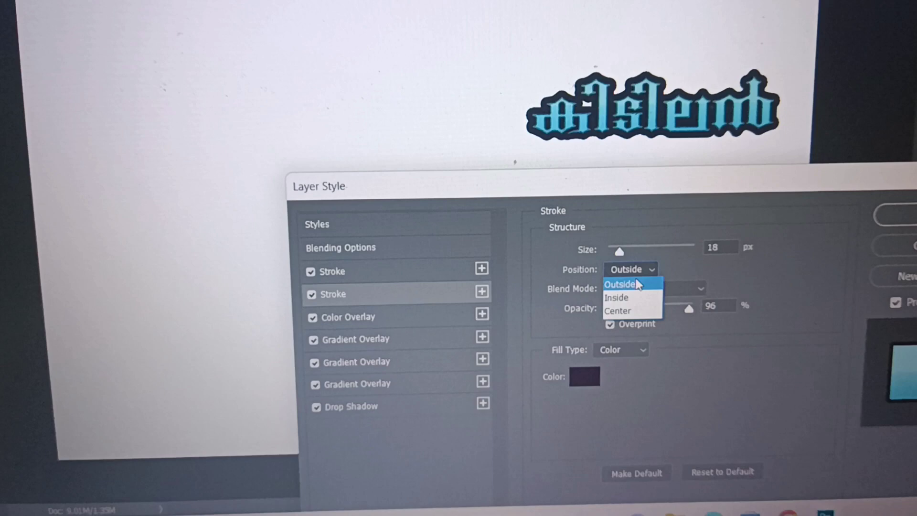
click(633, 280)
drag(649, 252, 612, 254)
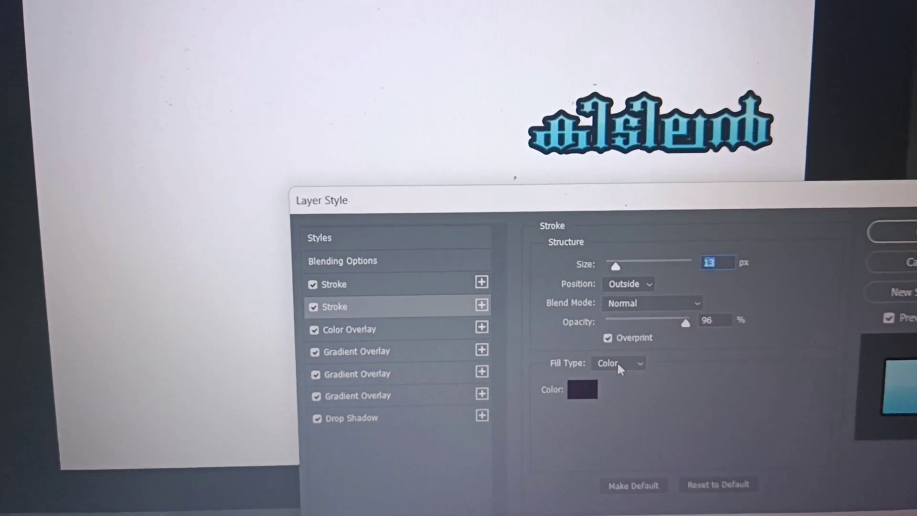
click(577, 393)
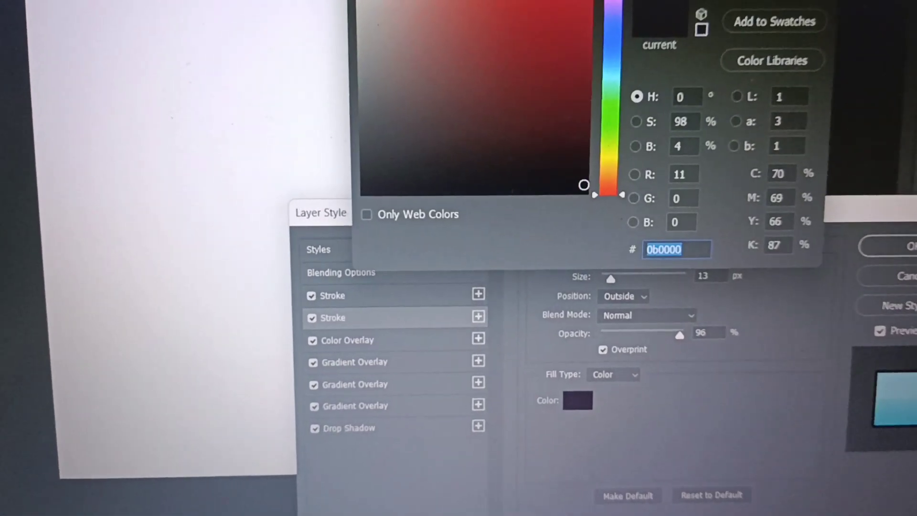
key(Return)
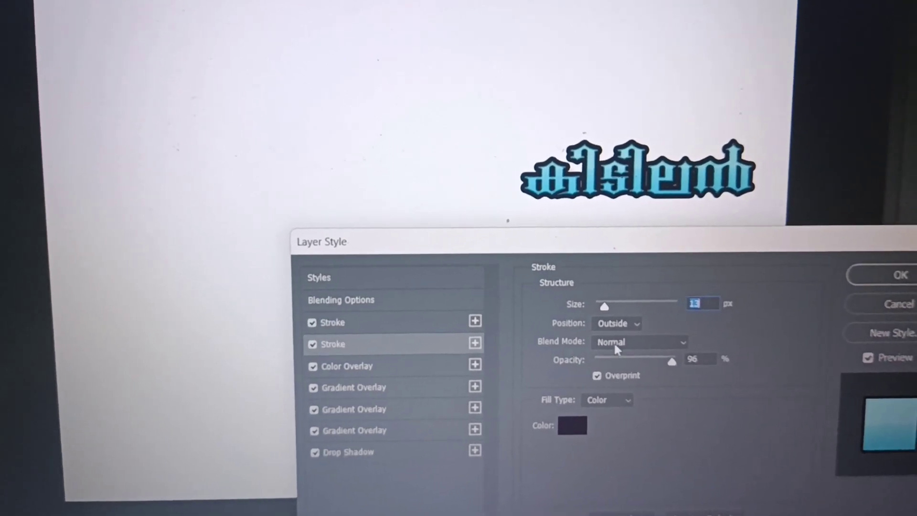
click(569, 424)
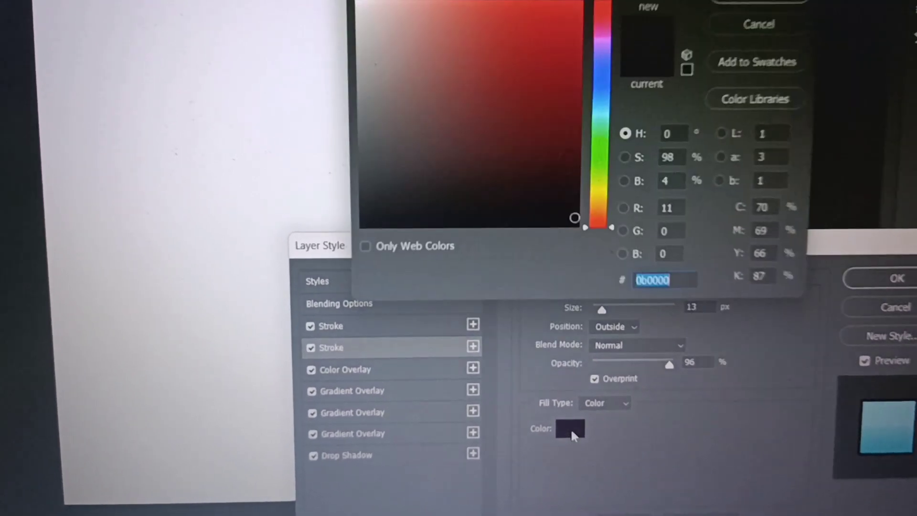
click(601, 192)
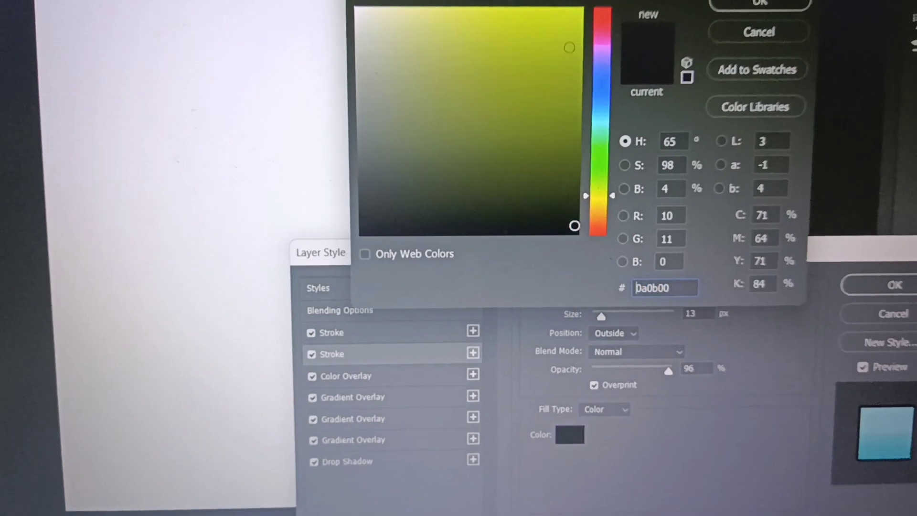
click(566, 15)
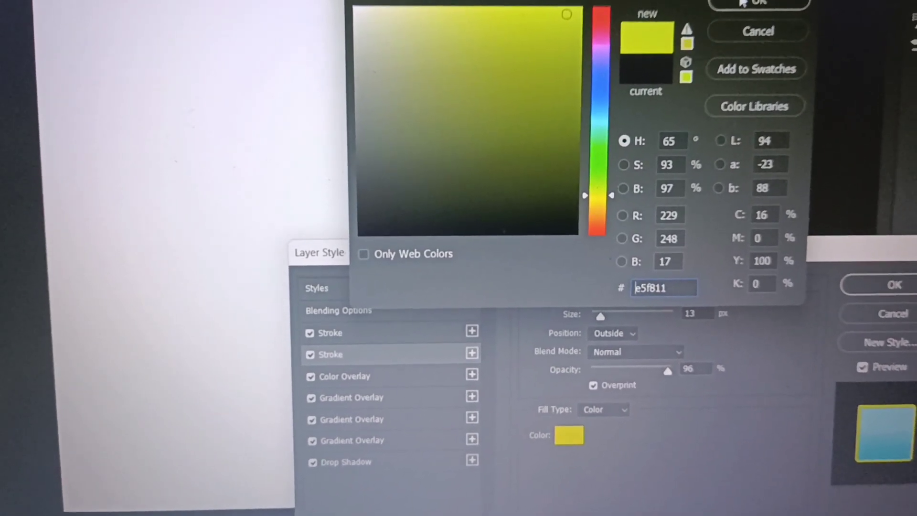
click(739, 5)
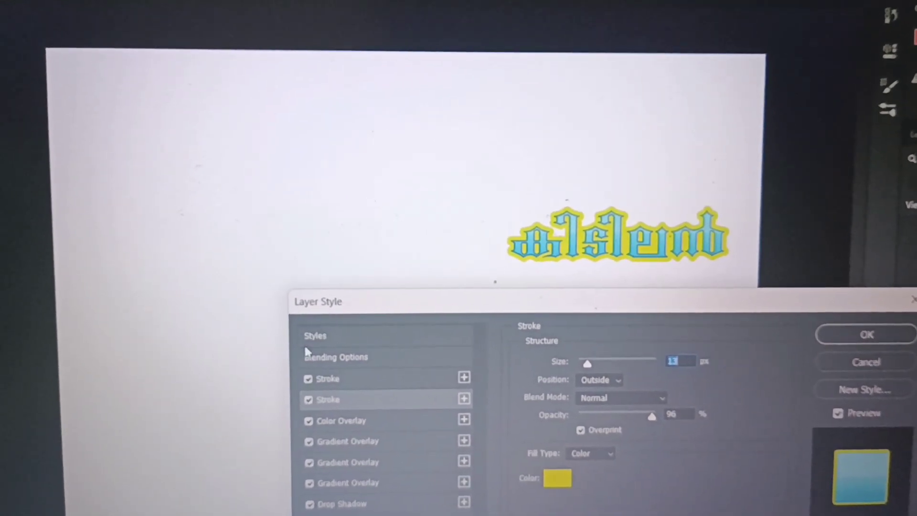
- Disable the Color Overlay and both Gradient Overlays, then apply the layer style
click(366, 361)
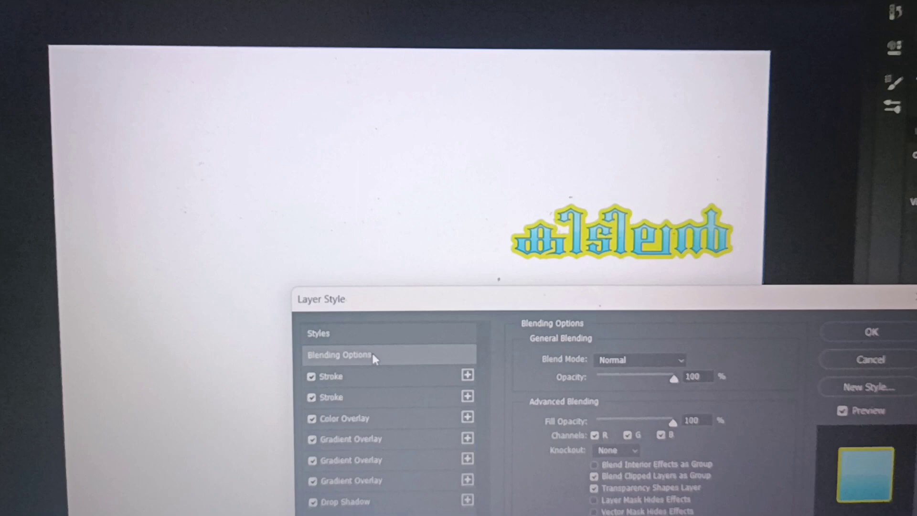
click(367, 334)
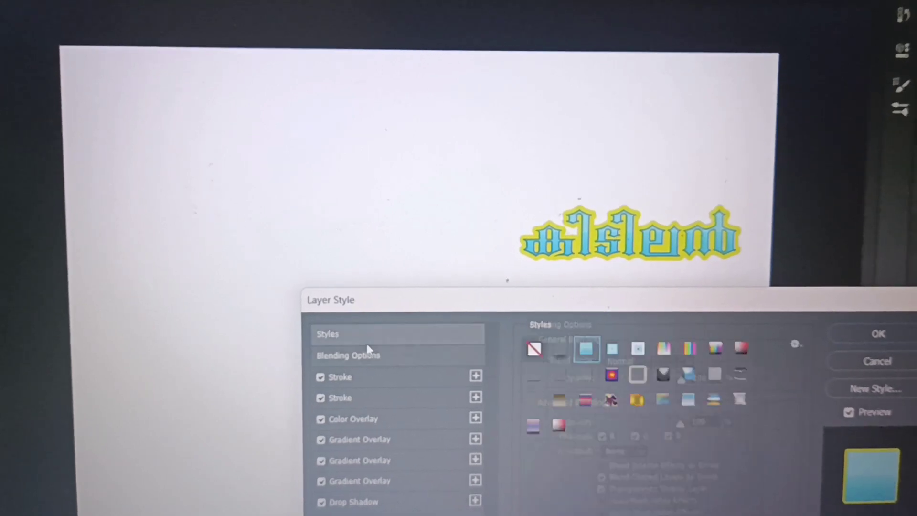
click(388, 358)
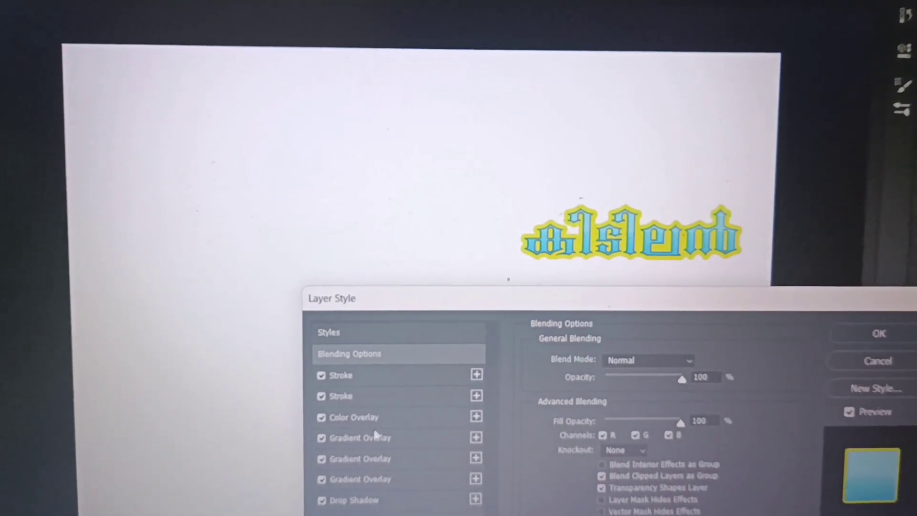
click(319, 459)
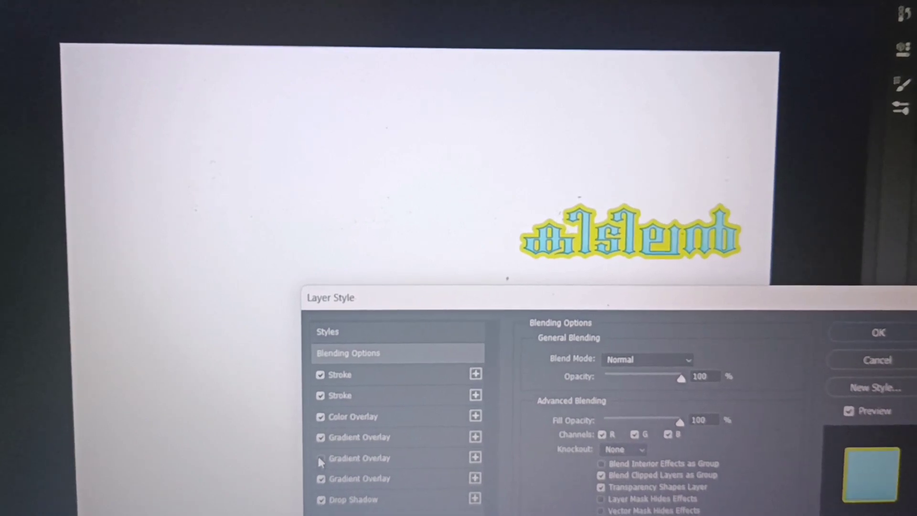
click(322, 436)
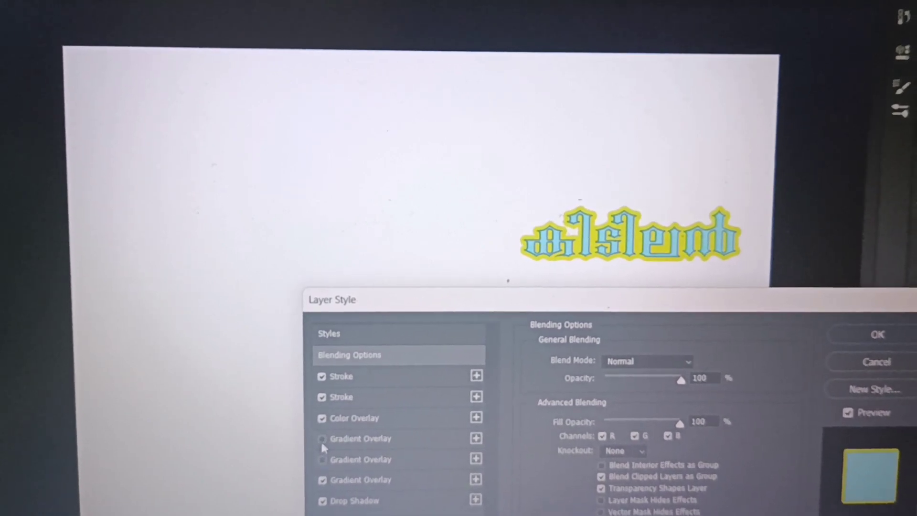
click(322, 417)
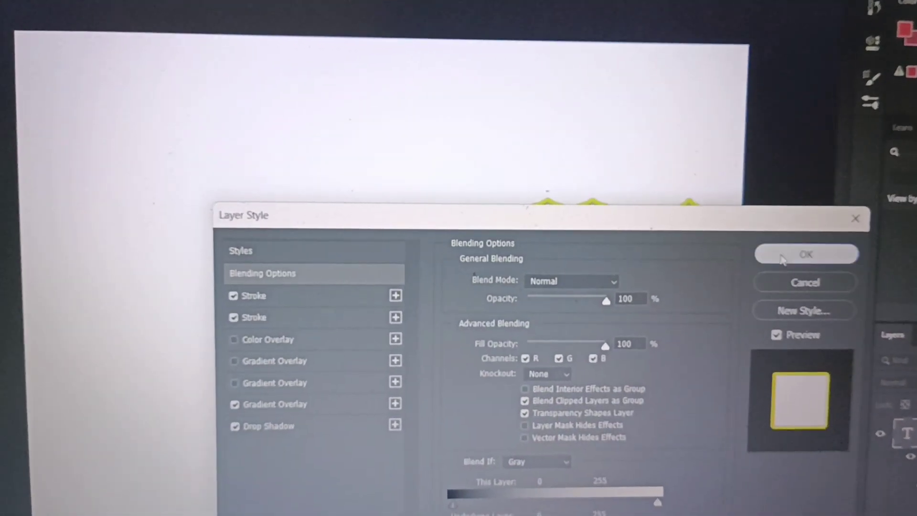
click(838, 336)
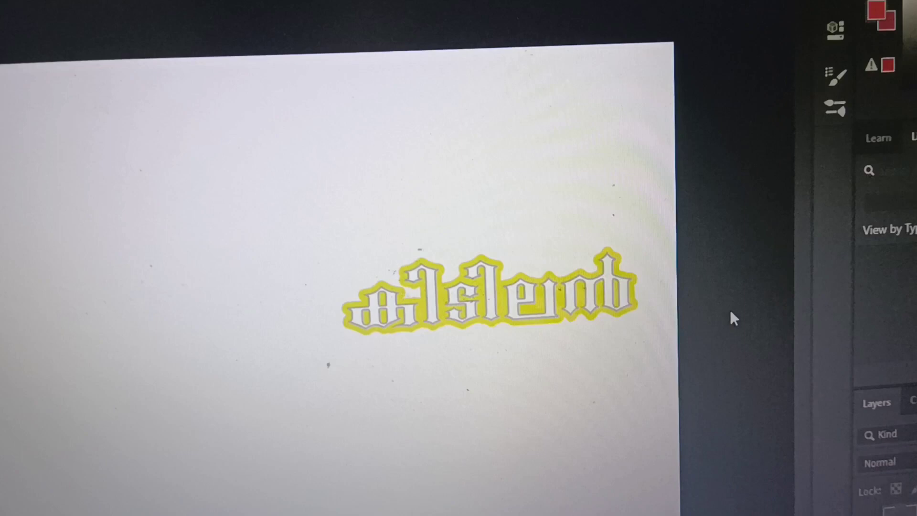